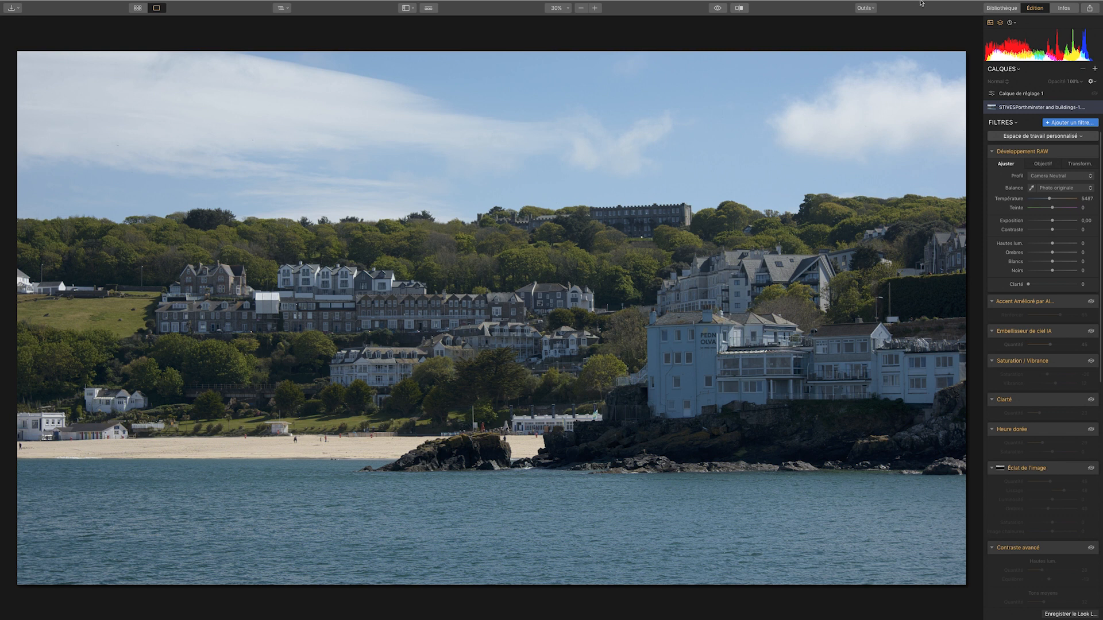
# Review the photo's crop framing without changing it, and check the lens corrections in the Développement RAW filter
pyautogui.click(866, 8)
pyautogui.click(879, 23)
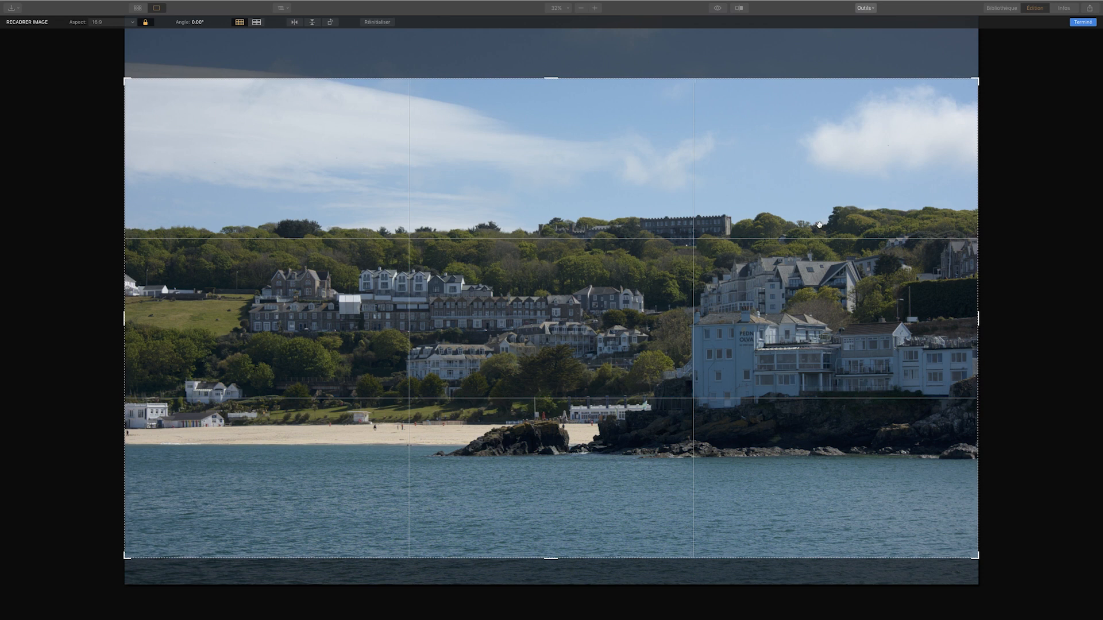
pyautogui.click(1086, 22)
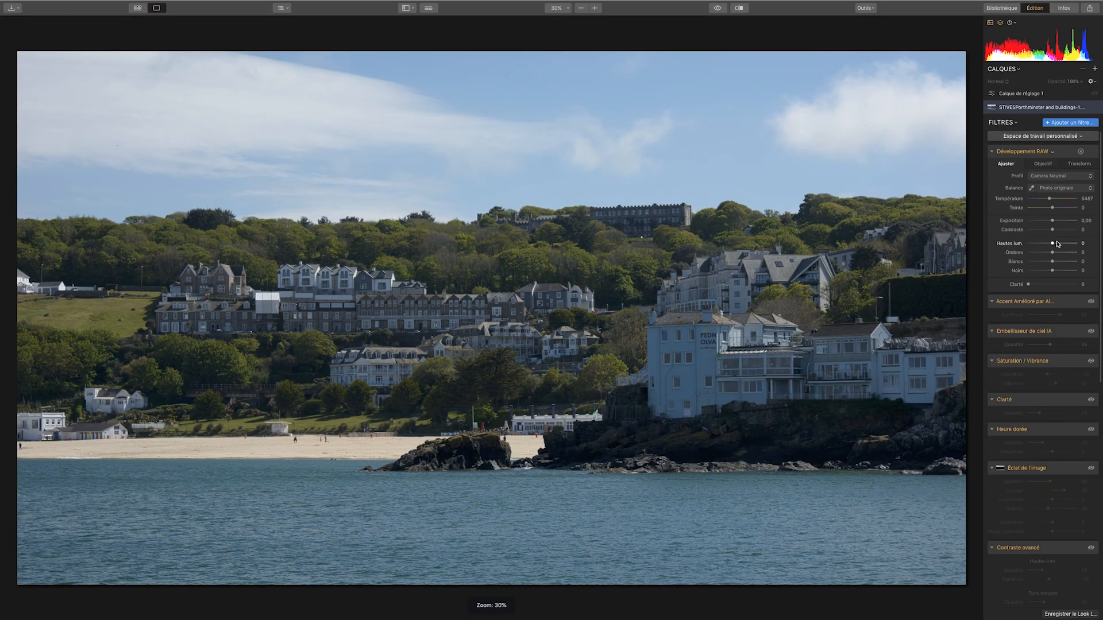
pyautogui.click(1042, 165)
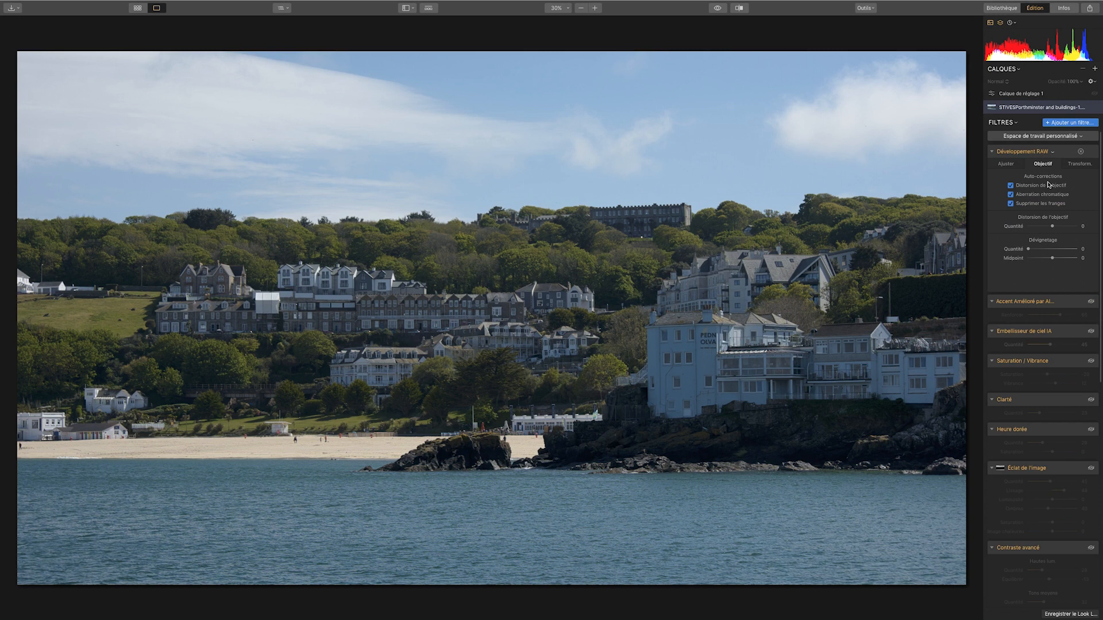
pyautogui.click(1011, 166)
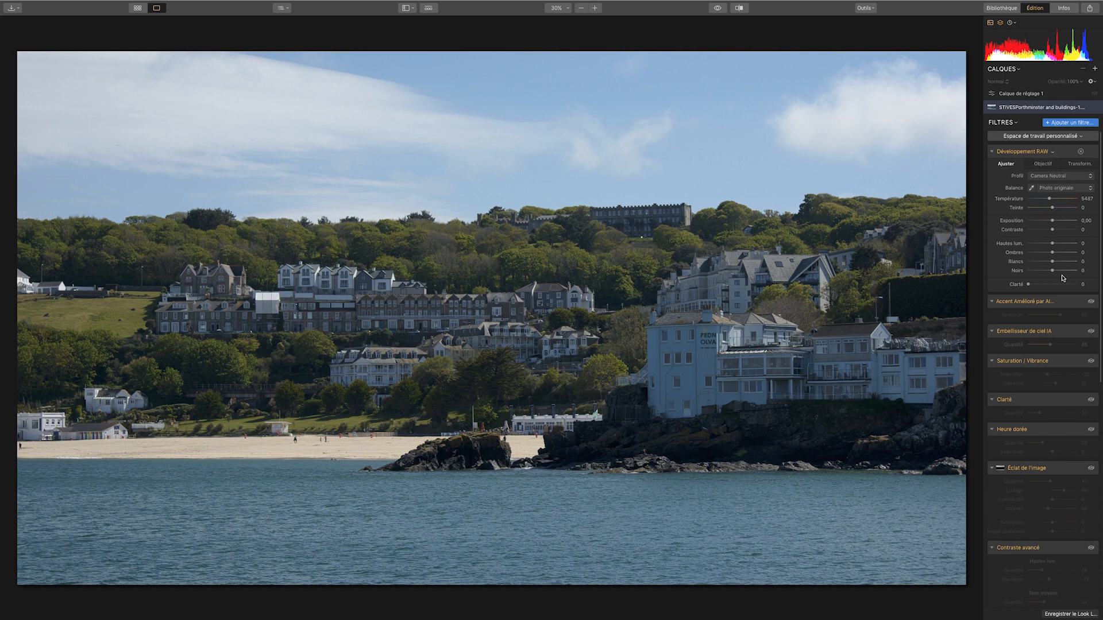
# Turn on the Accent Amélioré par AI, Embellisseur de ciel IA and Saturation / Vibrance filters on the photo layer
pyautogui.click(1091, 302)
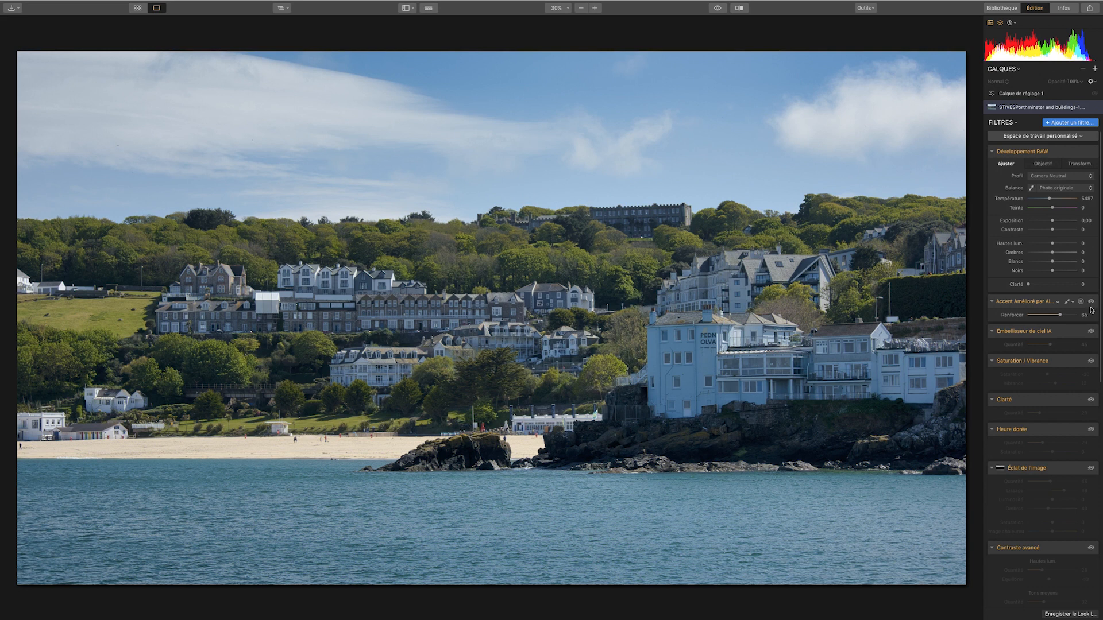
pyautogui.click(1092, 332)
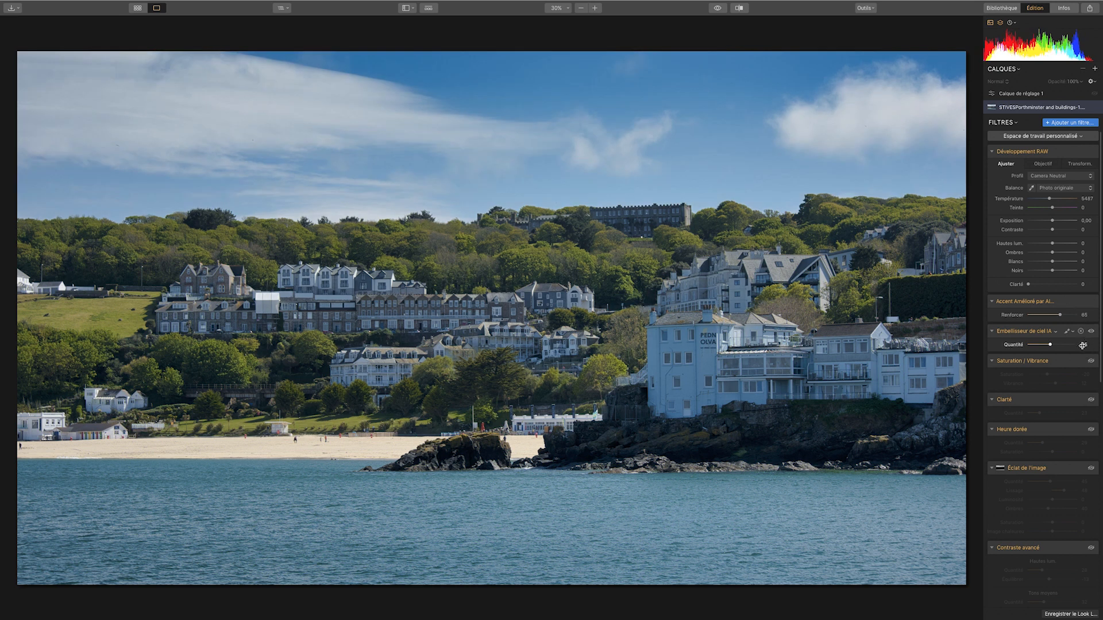
pyautogui.click(1091, 361)
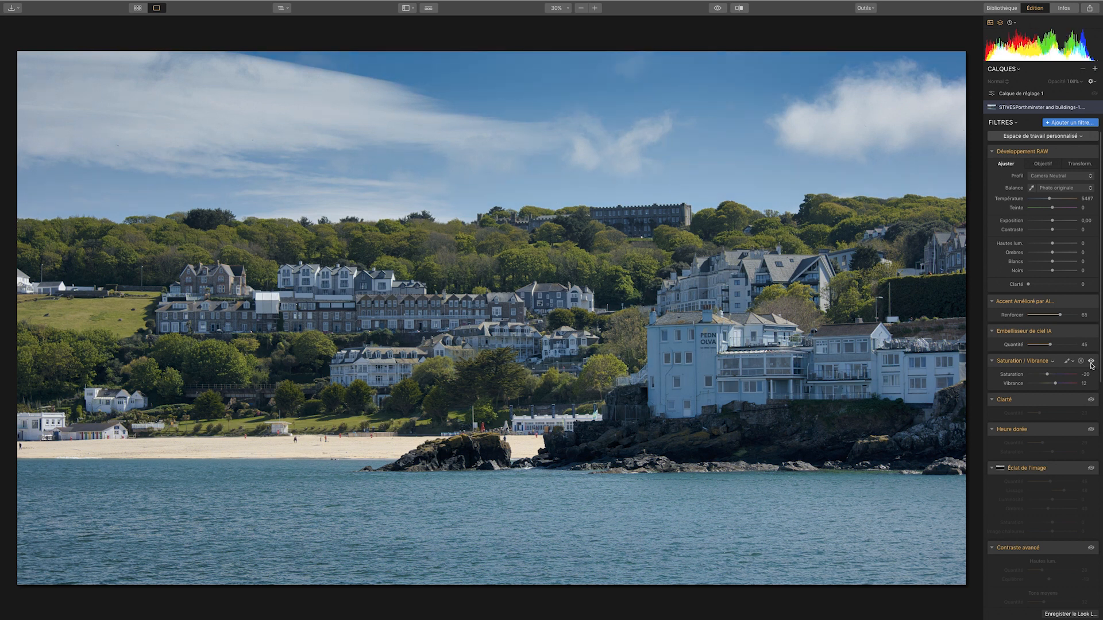
# Turn on the Clarté and Heure dorée filters on the photo layer
pyautogui.click(1090, 400)
pyautogui.scroll(-2, 1092, 402)
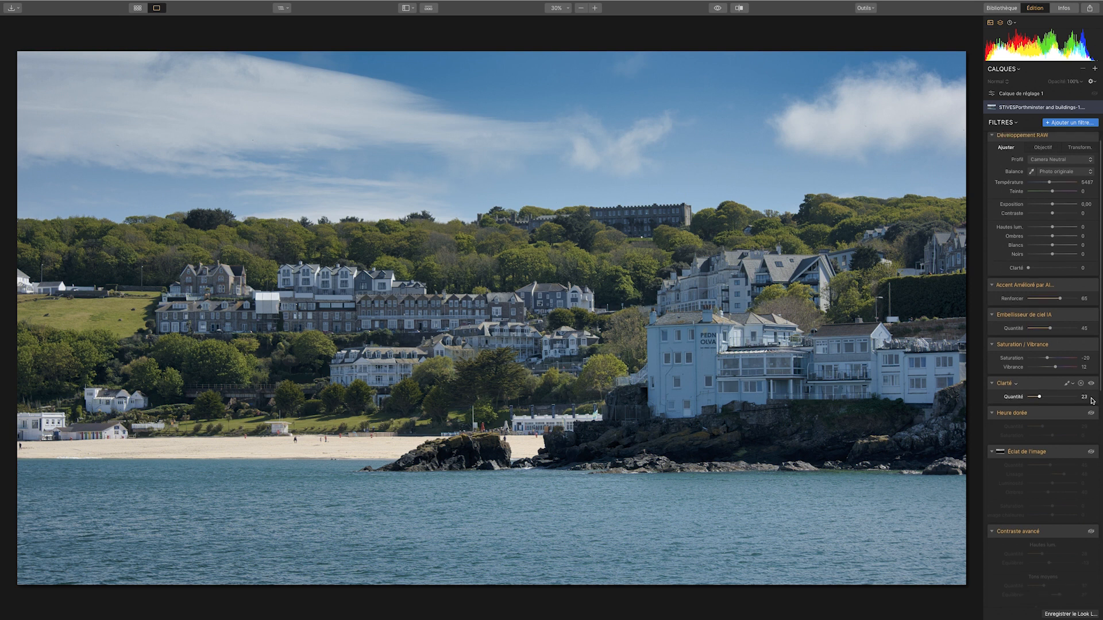
pyautogui.click(1092, 396)
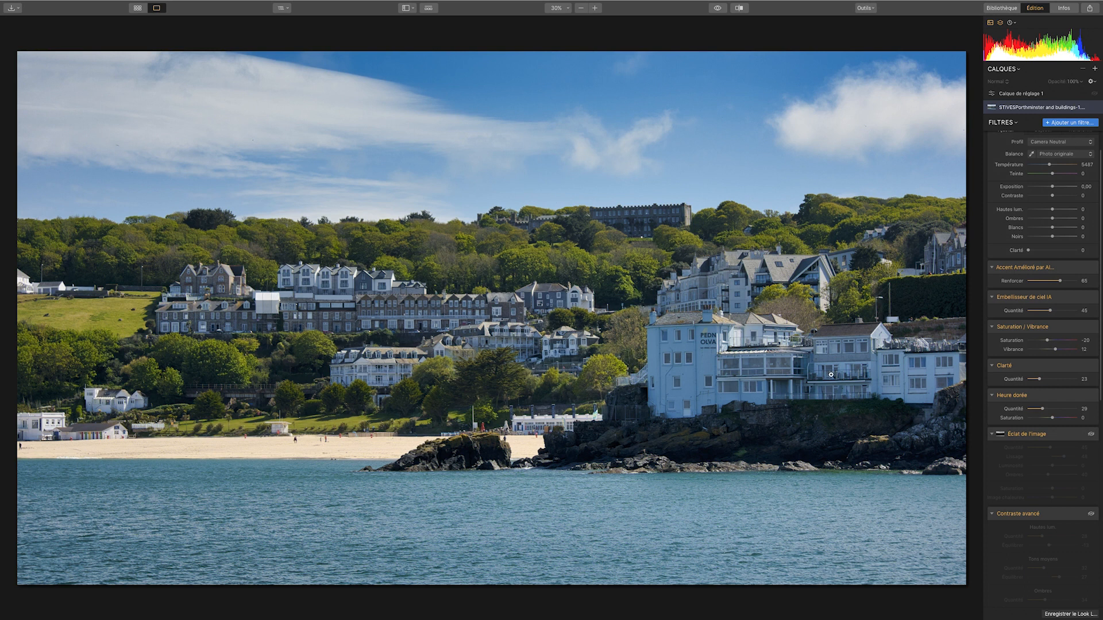
# Turn on the Éclat de l'image and Contraste avancé filters on the photo layer
pyautogui.scroll(-3, 1075, 377)
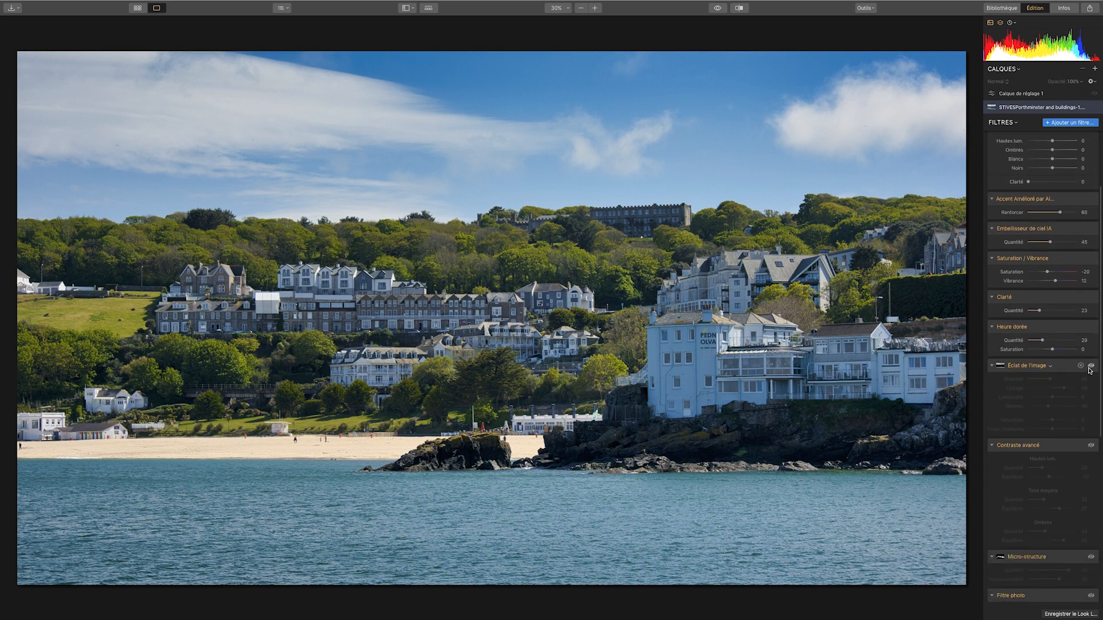
pyautogui.click(1091, 367)
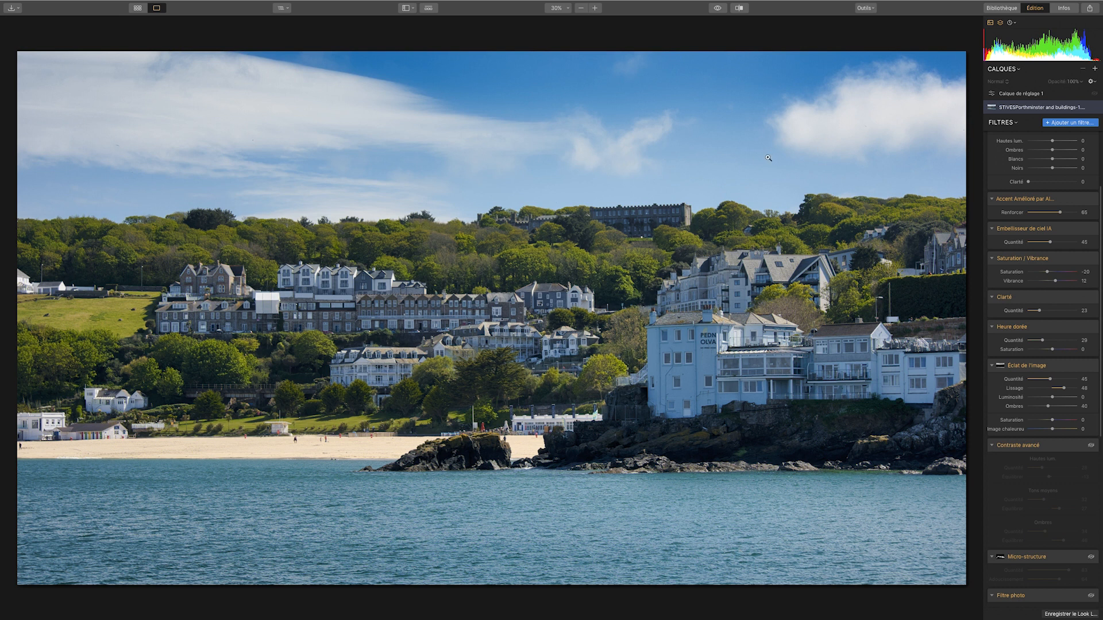
pyautogui.click(1092, 445)
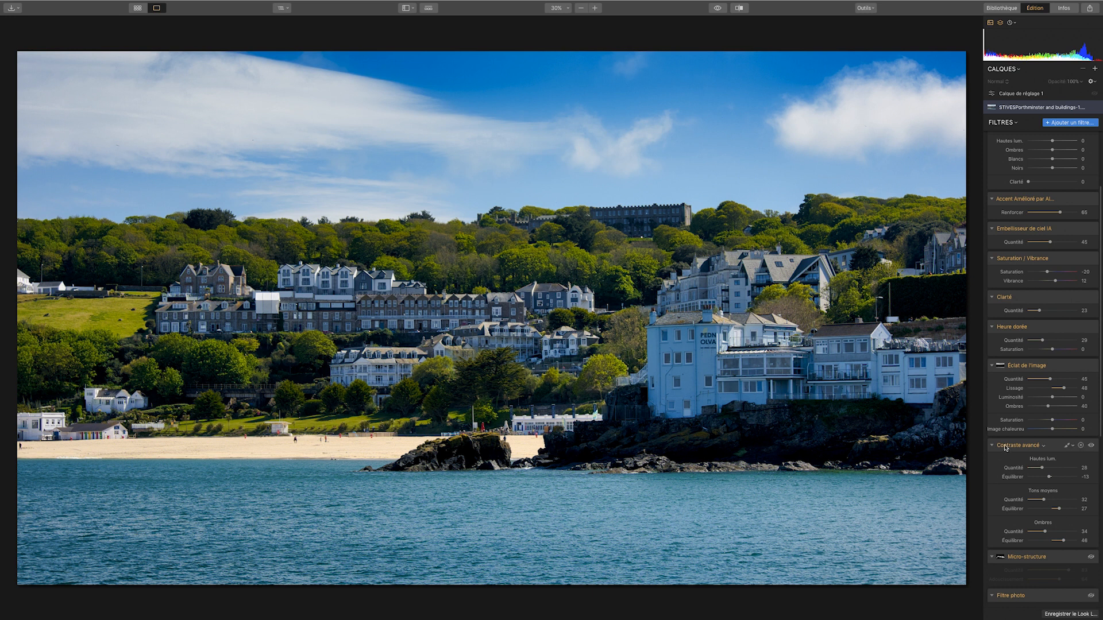
# Turn on the Micro-structure and Filtre photo filters on the photo layer
pyautogui.scroll(-3, 1068, 488)
pyautogui.click(1091, 483)
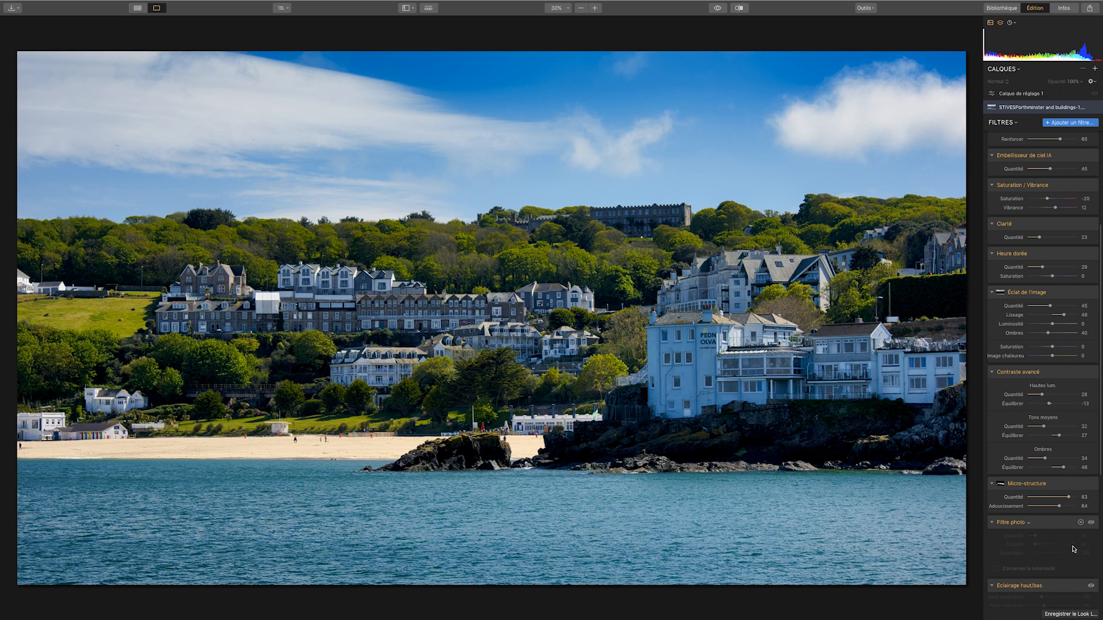
pyautogui.scroll(-4, 1067, 529)
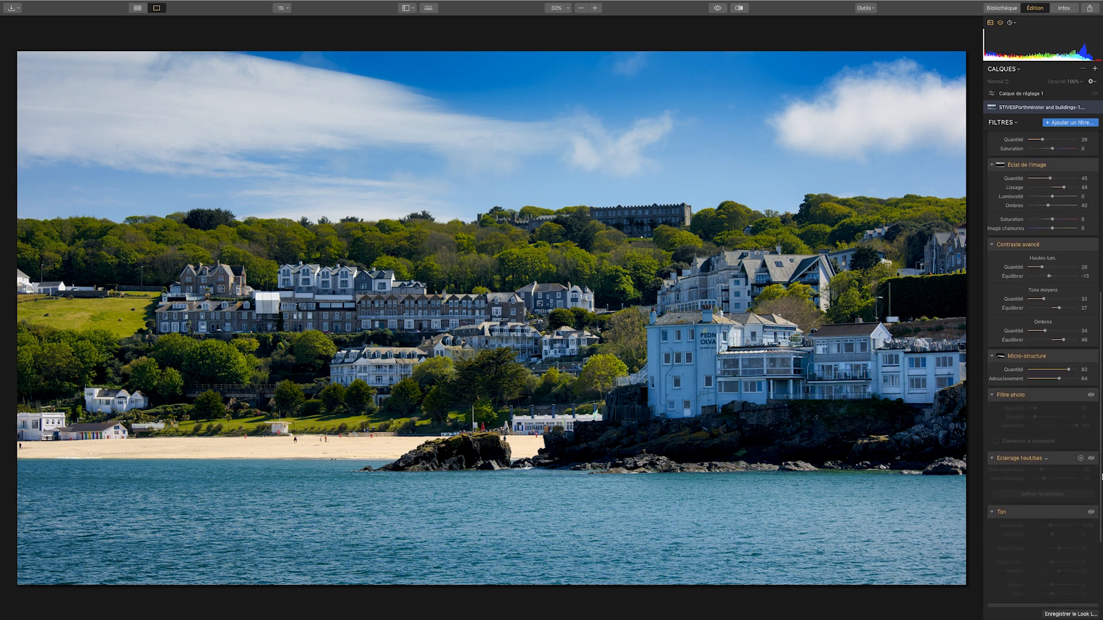
pyautogui.click(1092, 395)
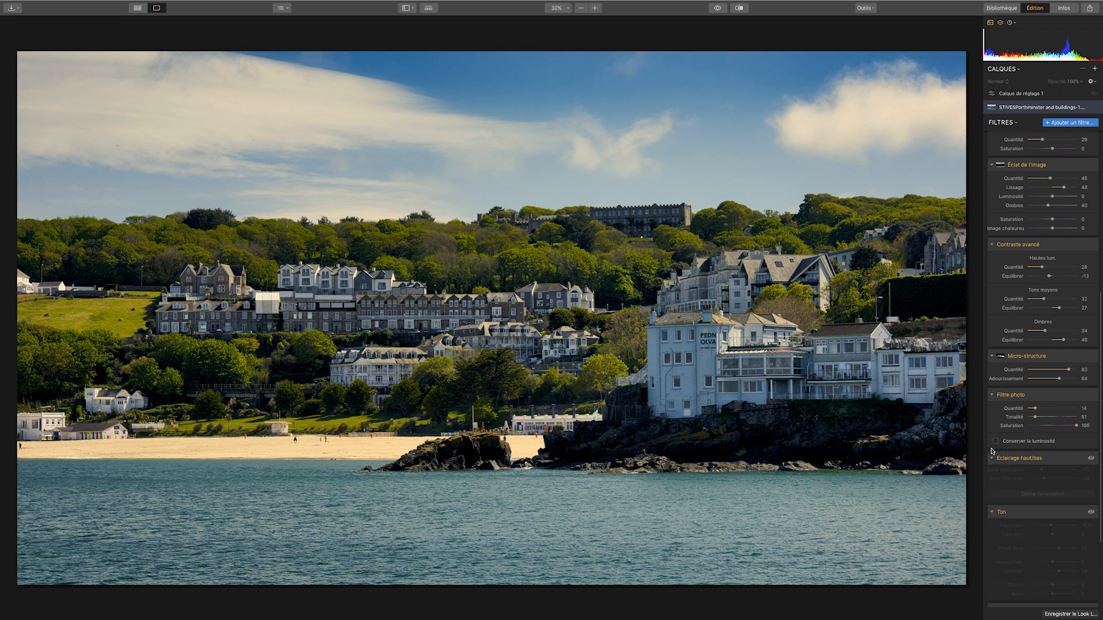
# Turn on the Éclairage haut/bas filter and check its orientation settings without changing them
pyautogui.click(1091, 459)
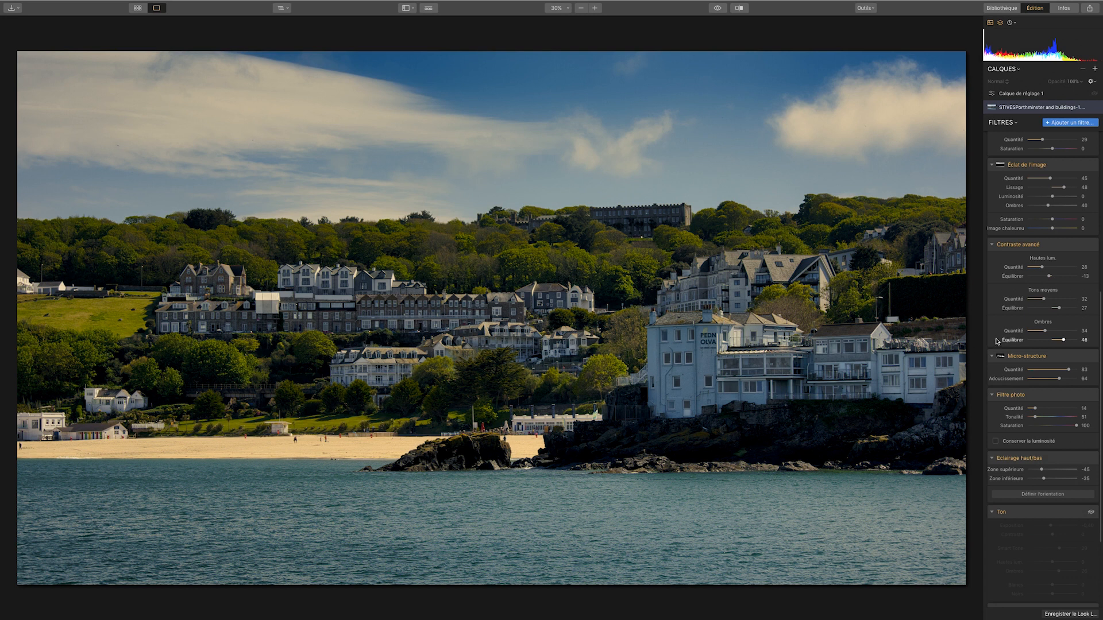
pyautogui.click(1043, 494)
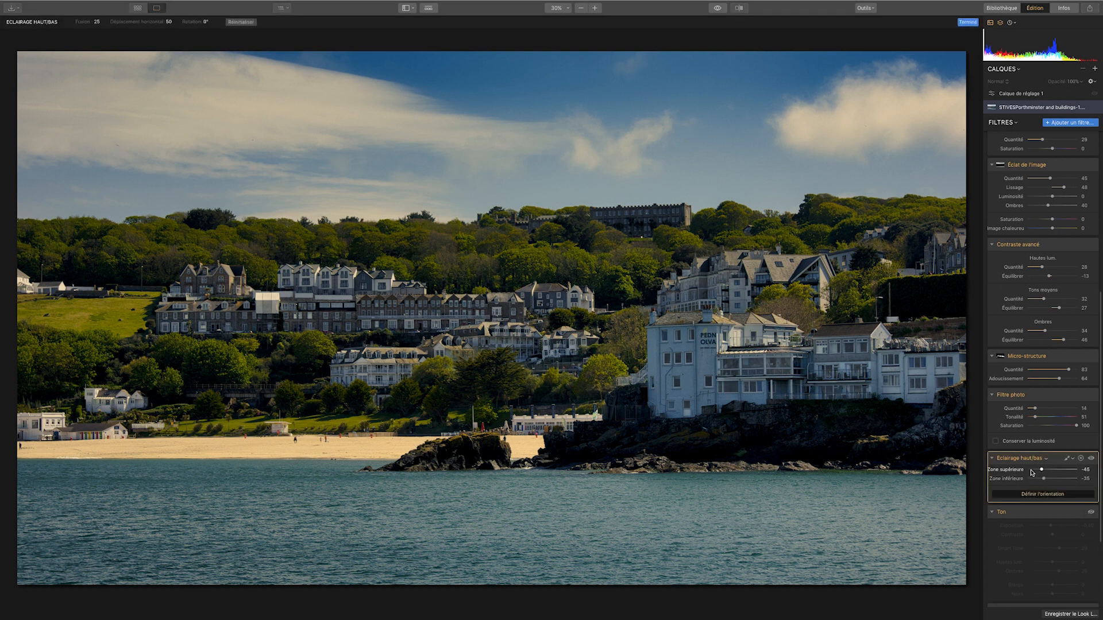
pyautogui.click(1048, 496)
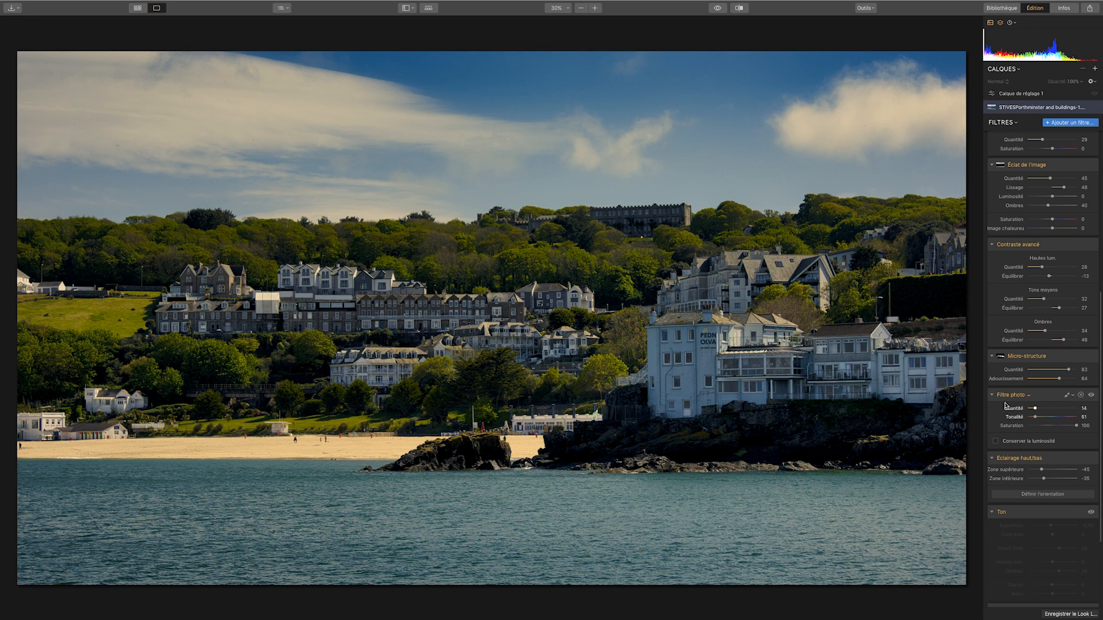
# Turn on the Ton and Vignetage filters on the photo layer
pyautogui.click(1090, 513)
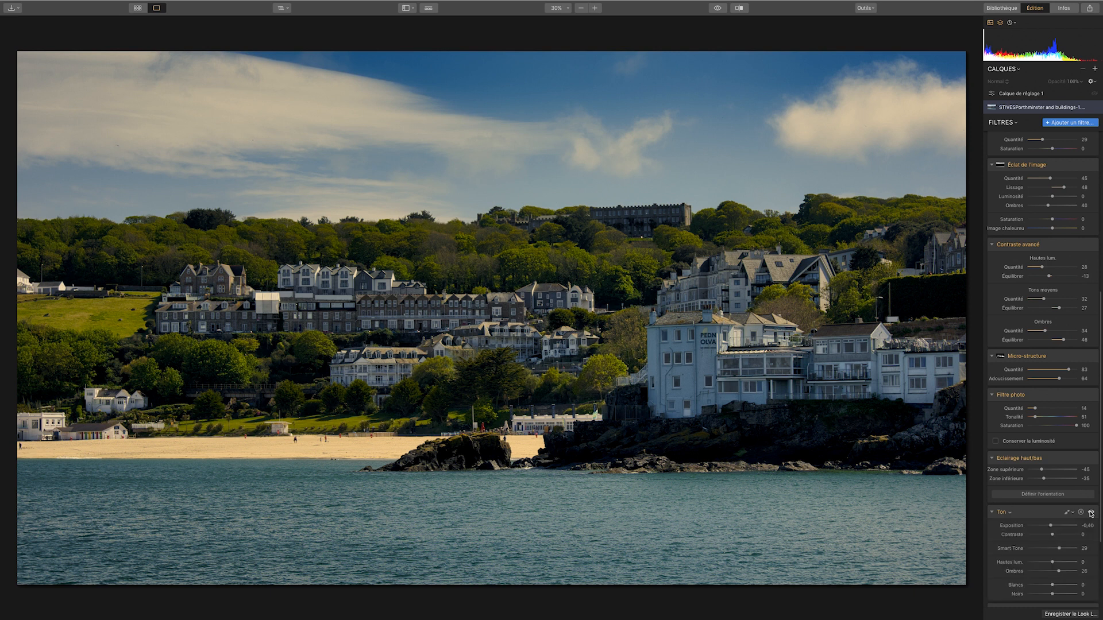
pyautogui.scroll(-2, 1091, 513)
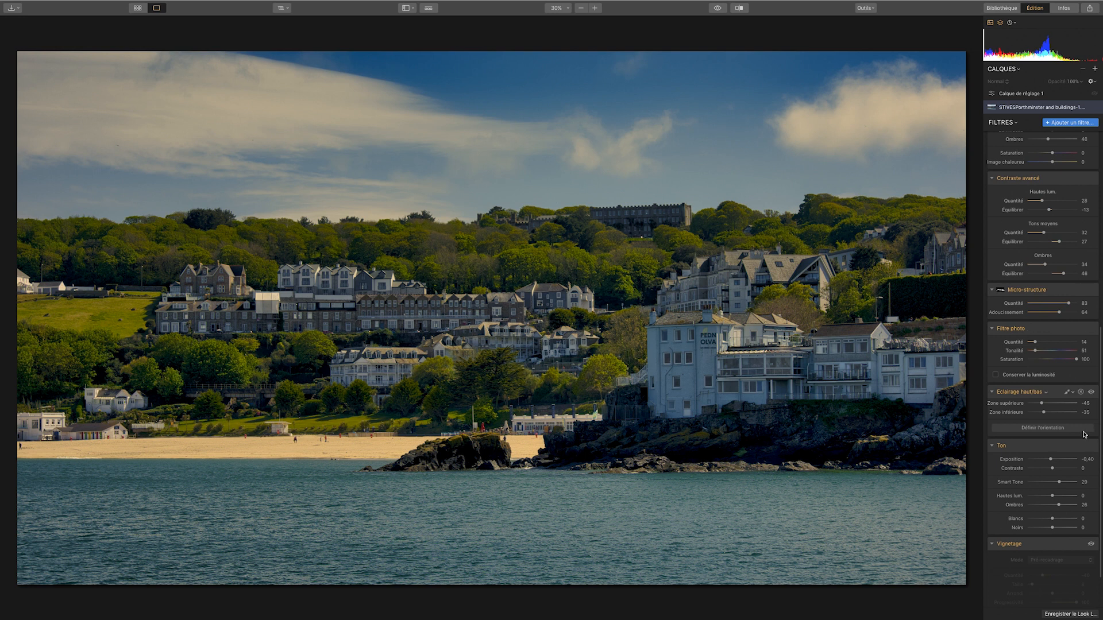
pyautogui.scroll(-2, 1080, 429)
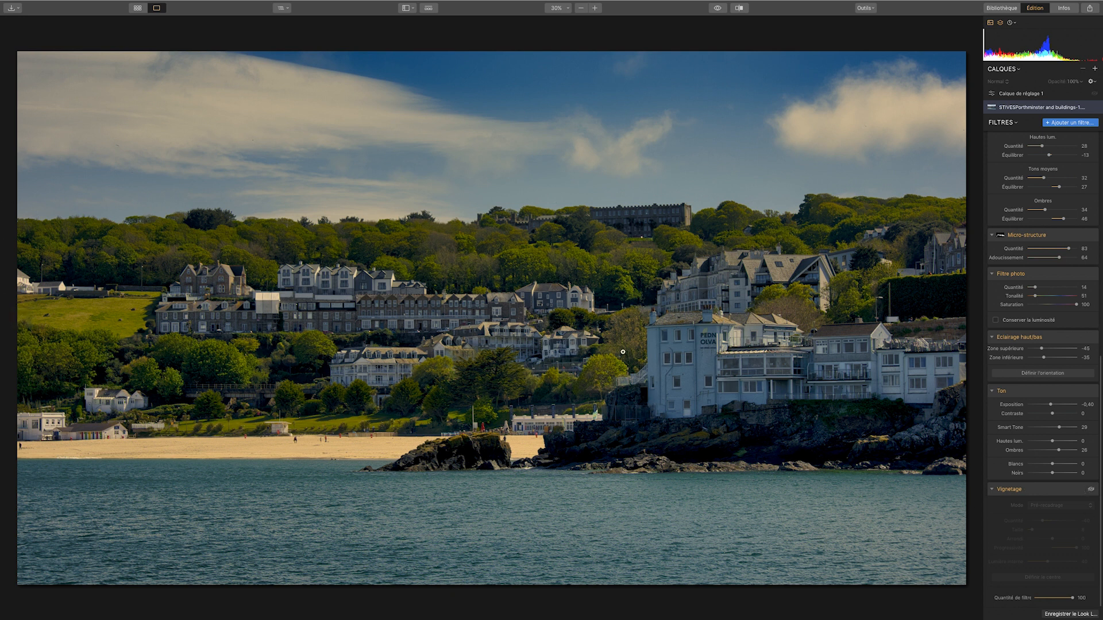
pyautogui.click(1091, 490)
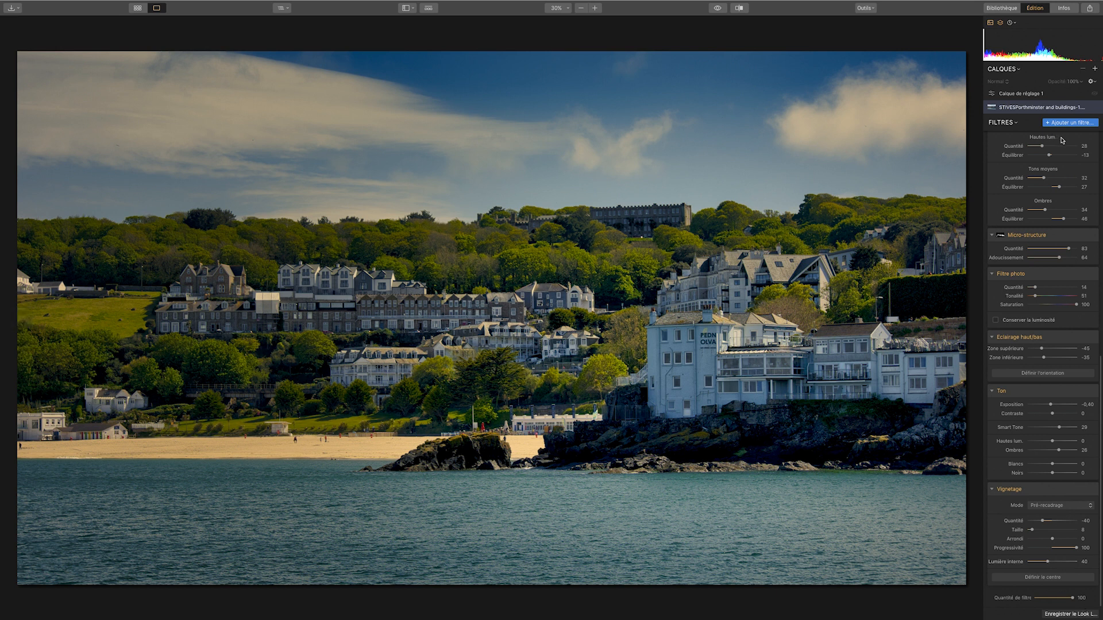
# Select and show the adjustment layer Calque de réglage 1, and switch its Accentuer le feuillage filter off and back on to compare
pyautogui.click(1039, 93)
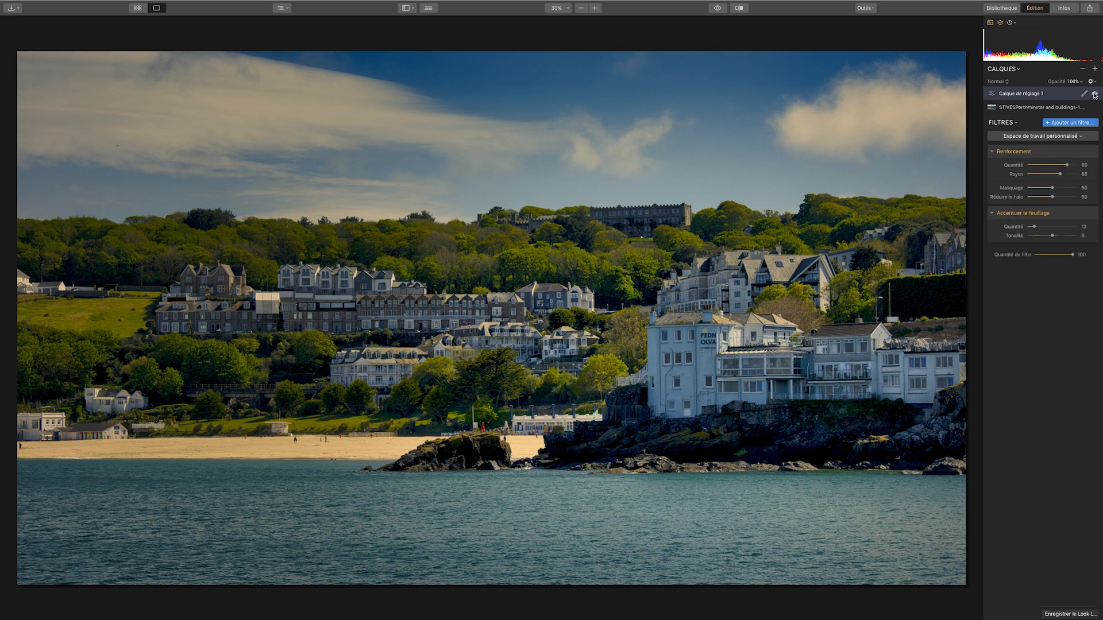
pyautogui.moveTo(1093, 154)
pyautogui.moveTo(1088, 228)
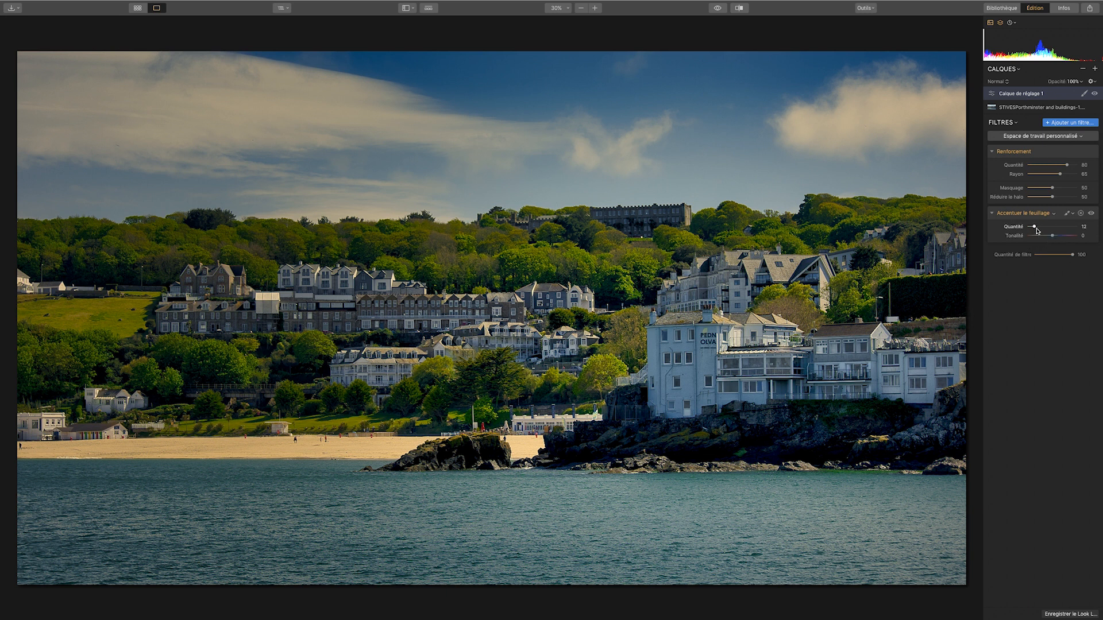
pyautogui.click(1091, 214)
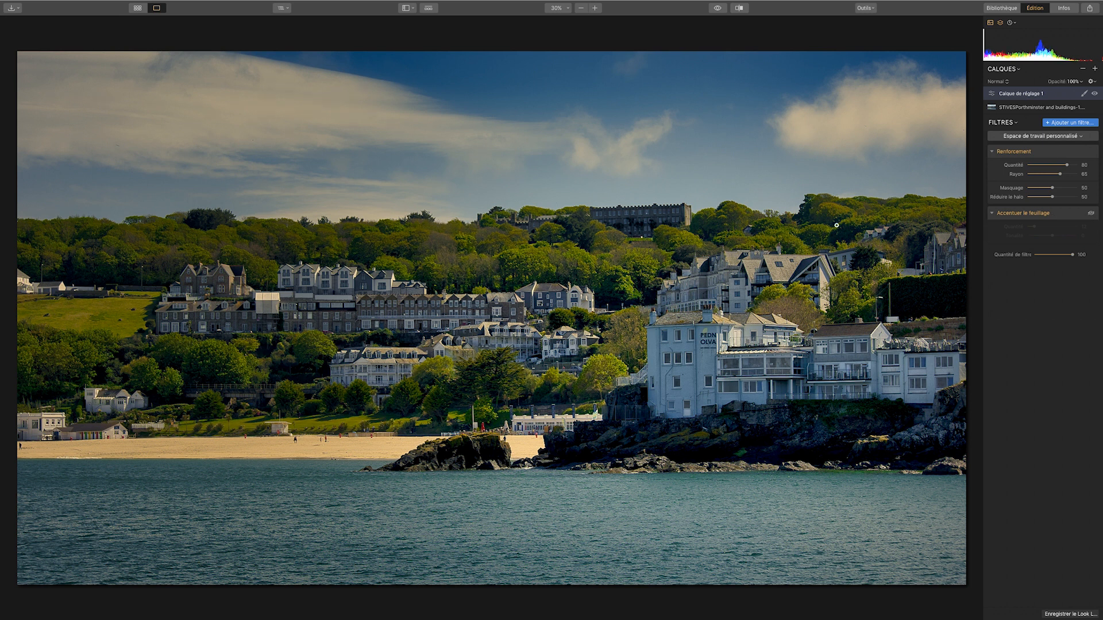
pyautogui.click(1091, 215)
# Toggle between the original and the edited photo several times to judge the overall edit
pyautogui.click(721, 8)
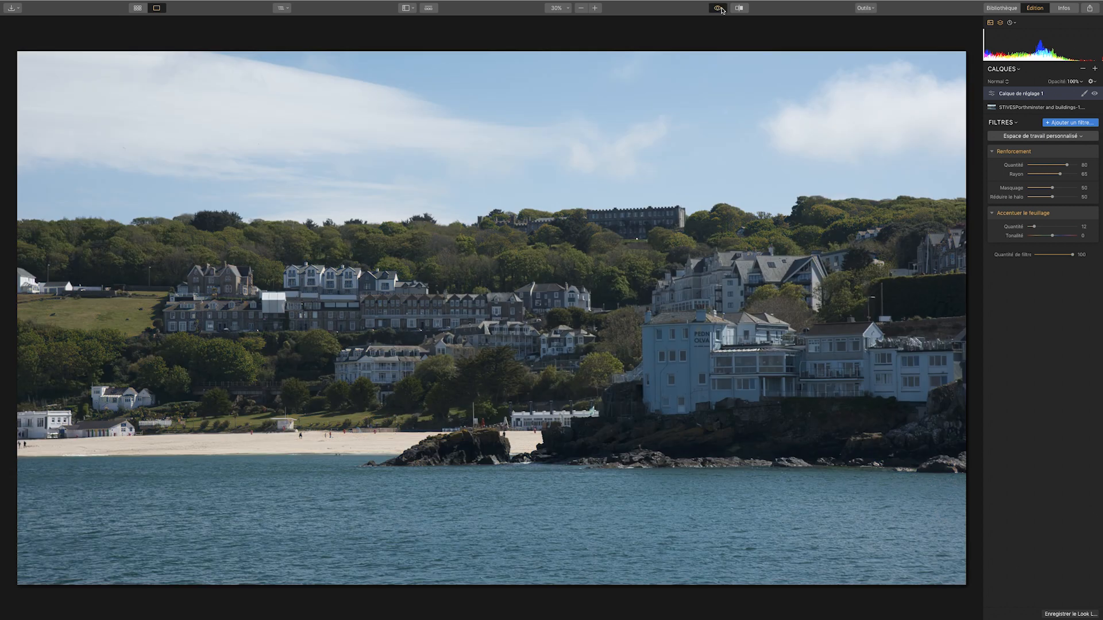
pyautogui.click(721, 10)
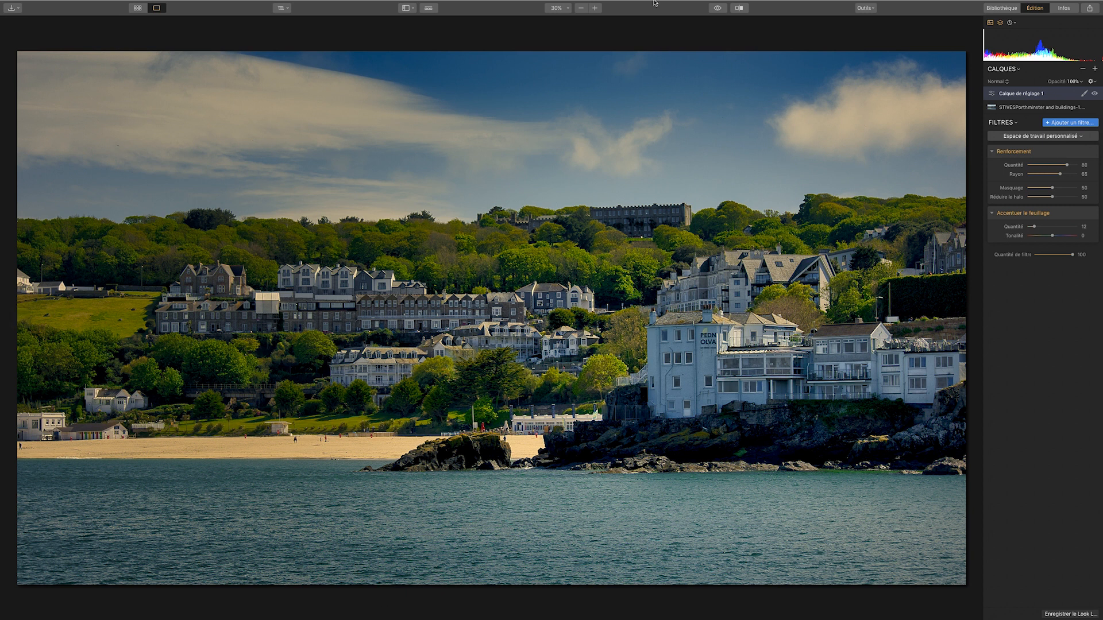
pyautogui.click(718, 8)
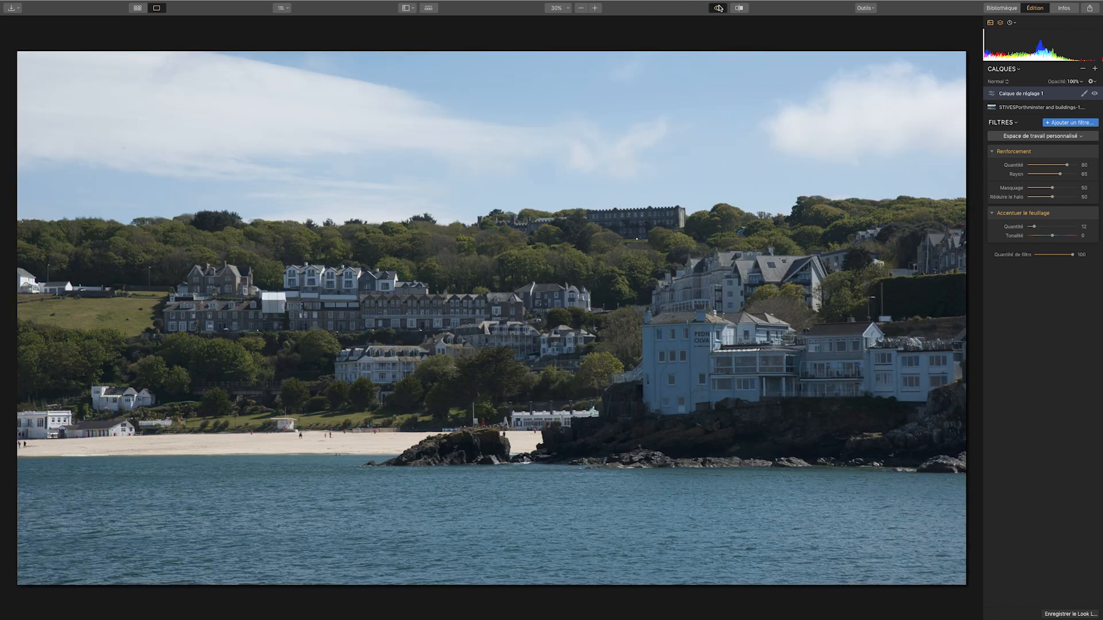
pyautogui.click(718, 7)
pyautogui.click(718, 8)
pyautogui.click(718, 8)
# Compare before and after with a split view swept across the photo, and check the full original once more
pyautogui.click(738, 8)
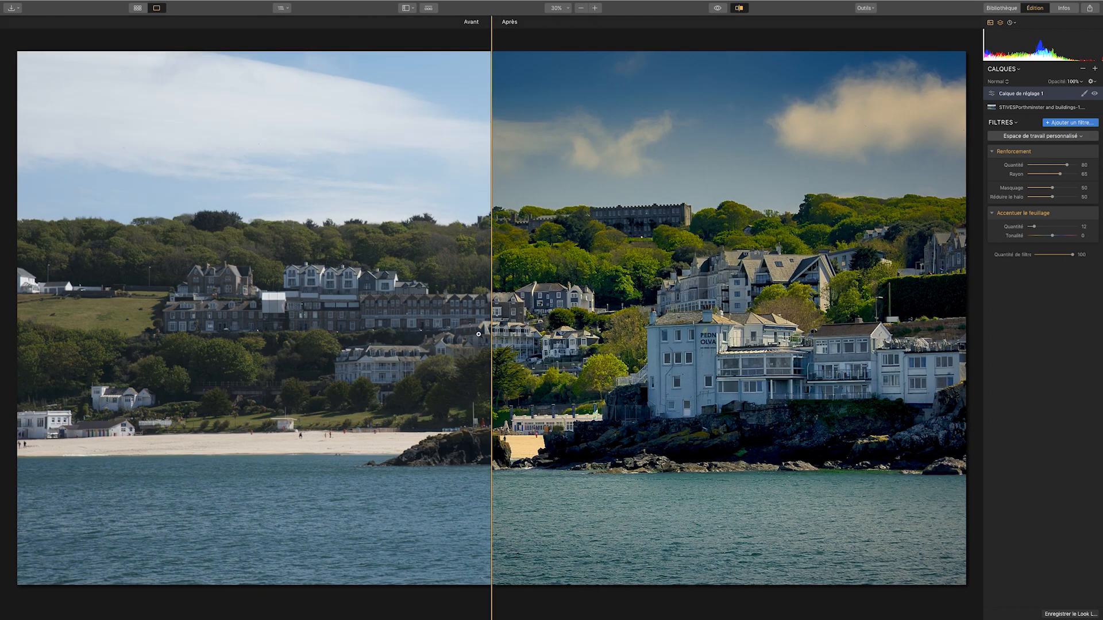
pyautogui.moveTo(492, 290); pyautogui.dragTo(25, 316)
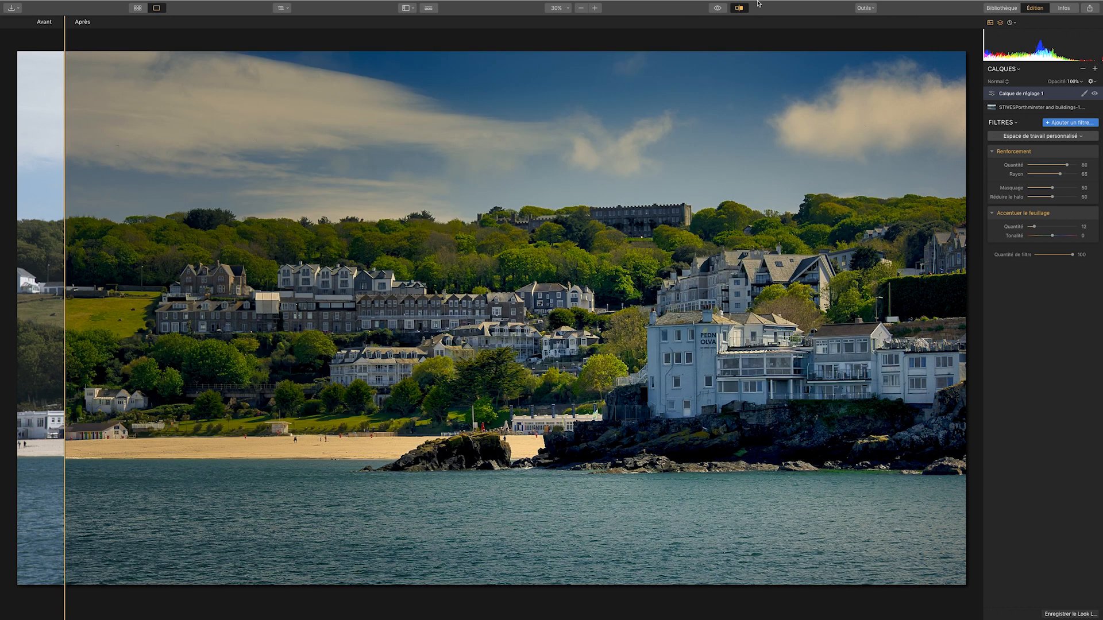
pyautogui.click(740, 8)
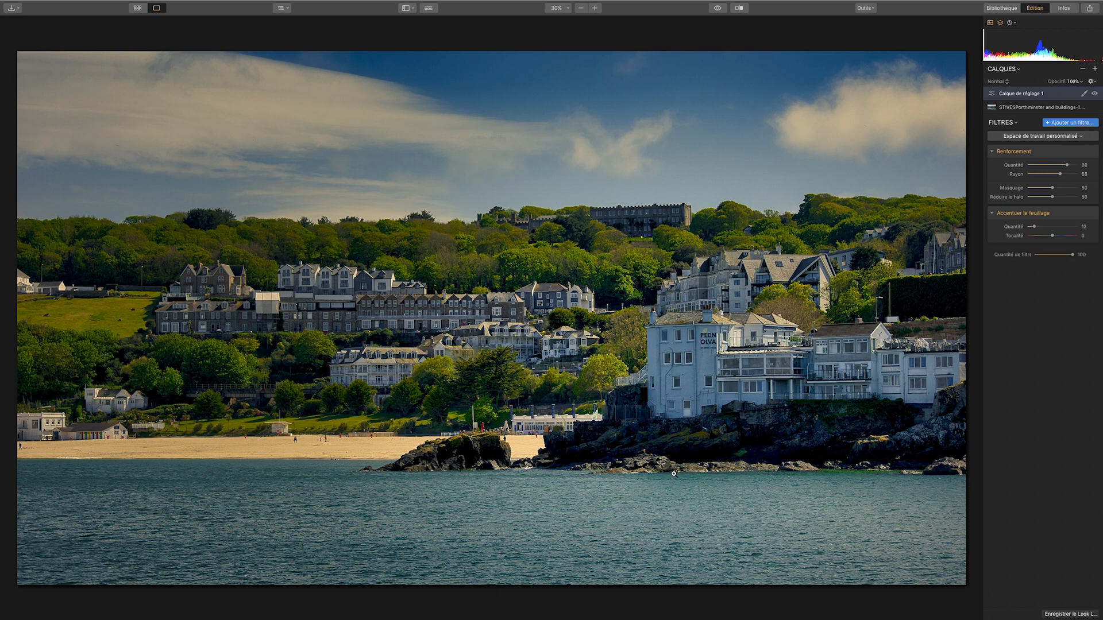
pyautogui.click(717, 8)
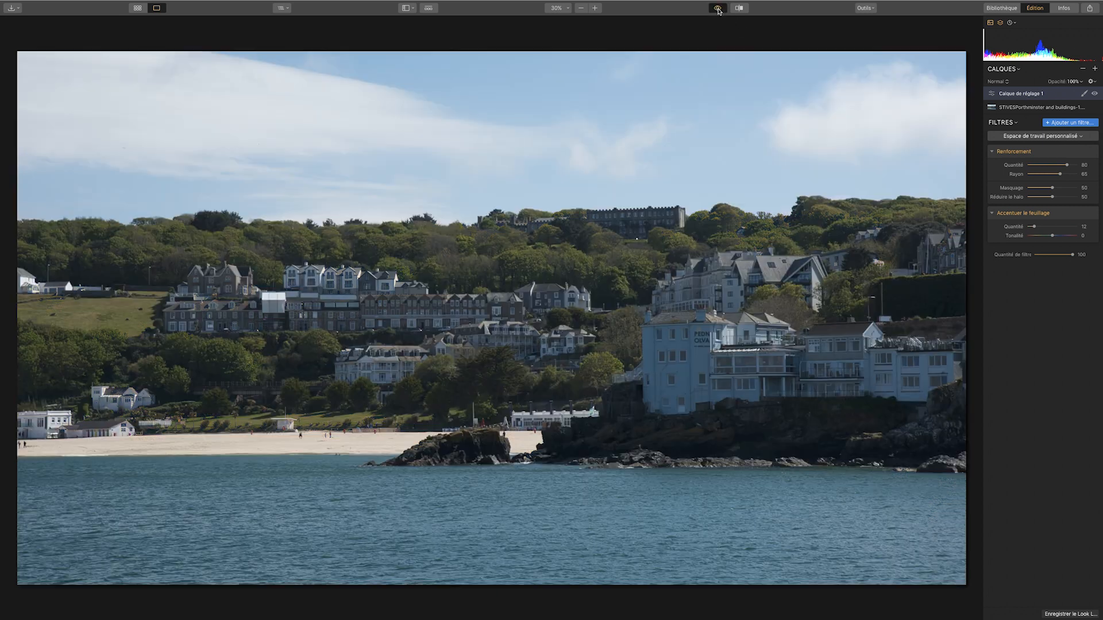
pyautogui.click(718, 8)
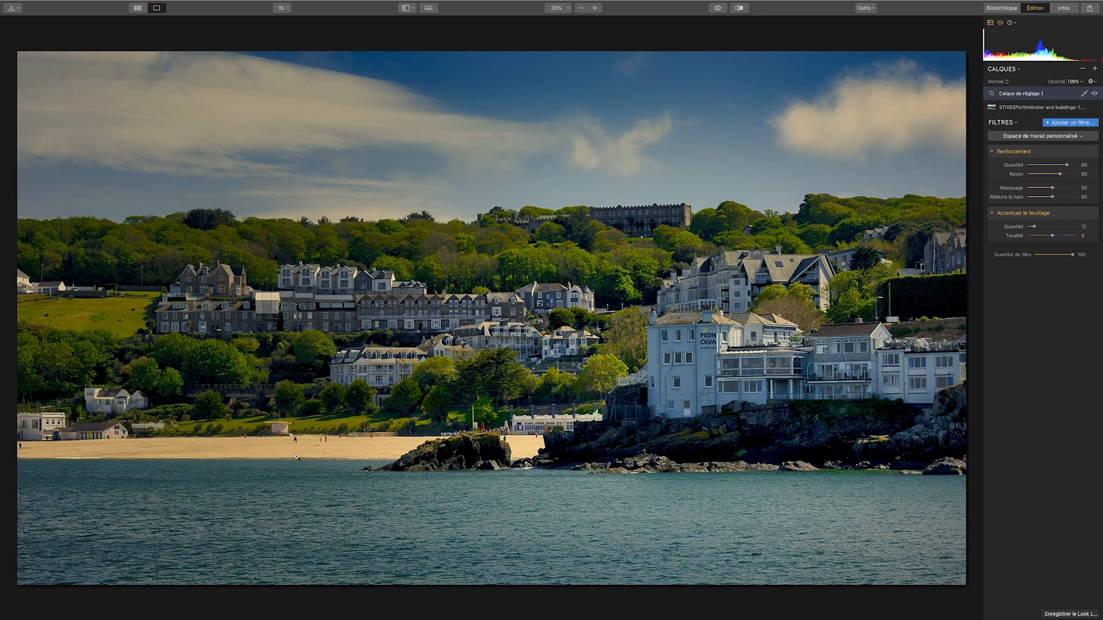